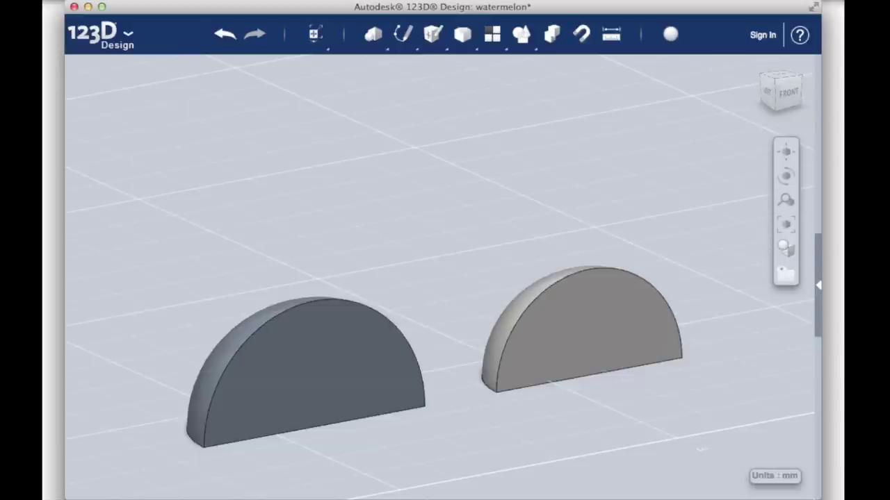
left_click(574, 365)
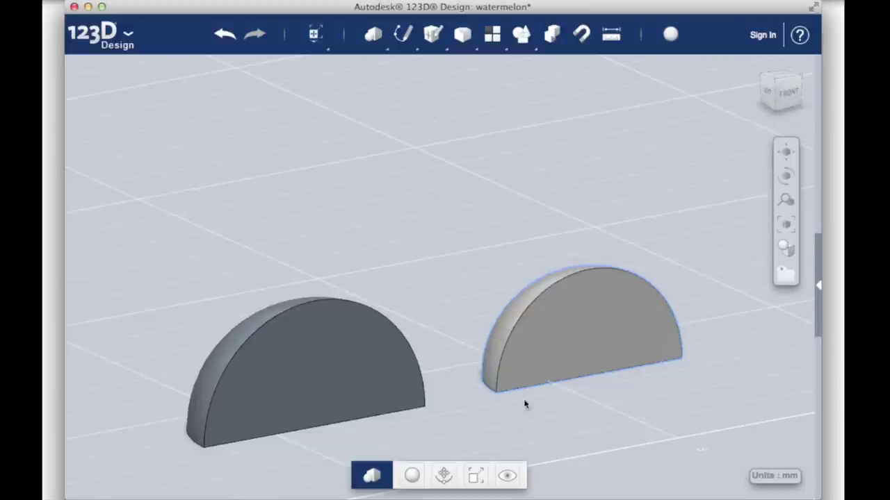
Slide the right half-cylinder 20 mm into the other and offset it back by 1 mm.
left_click(445, 473)
left_click_drag(591, 324, 317, 378)
left_click_drag(290, 298, 290, 328)
left_click(521, 321)
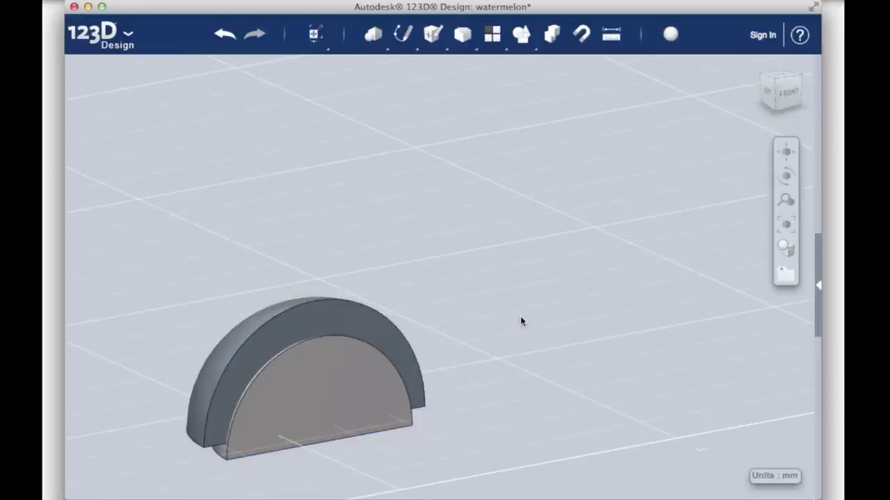
Split the outer half-cylinder with Split Solid, using the inner half-disc as the splitting tool.
mouse_move(462, 54)
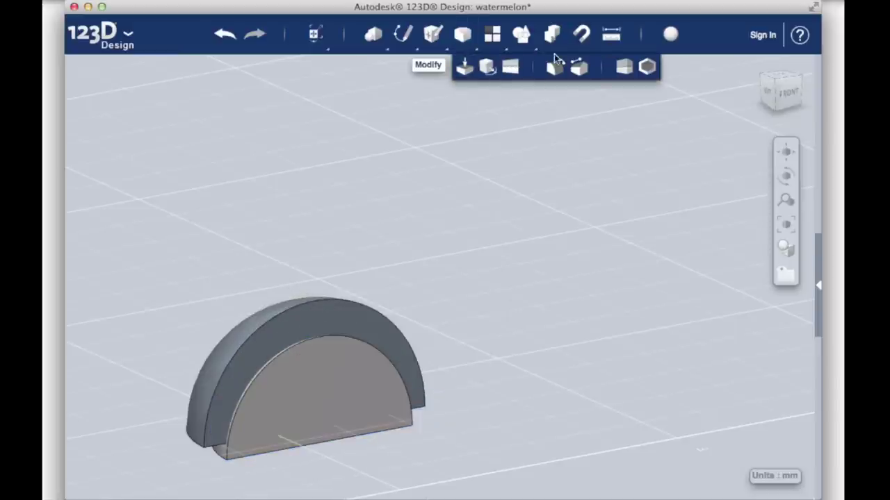
left_click(623, 68)
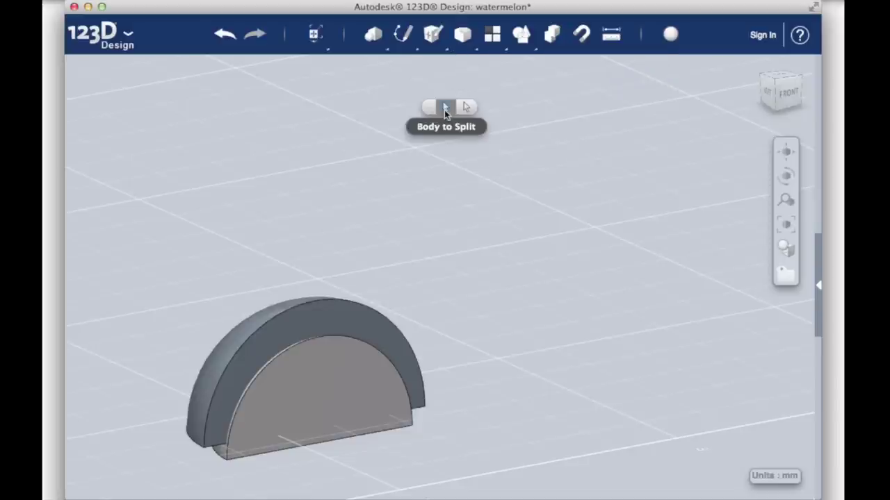
left_click(343, 307)
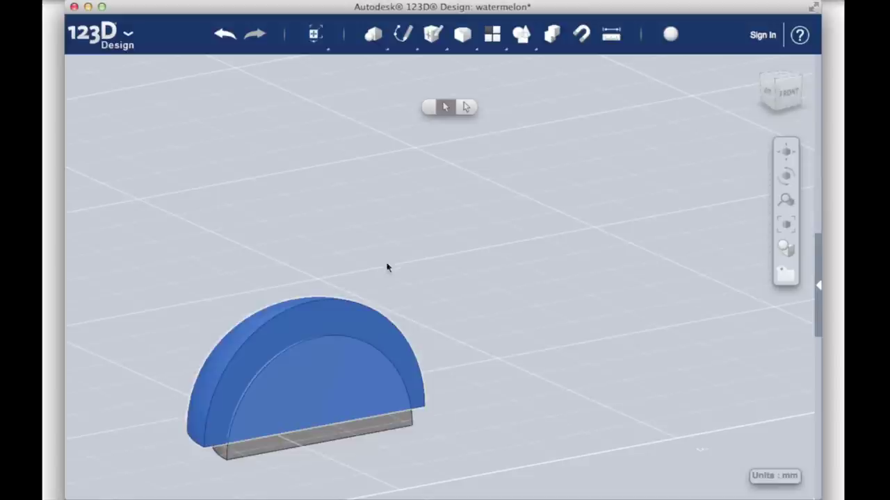
left_click(462, 109)
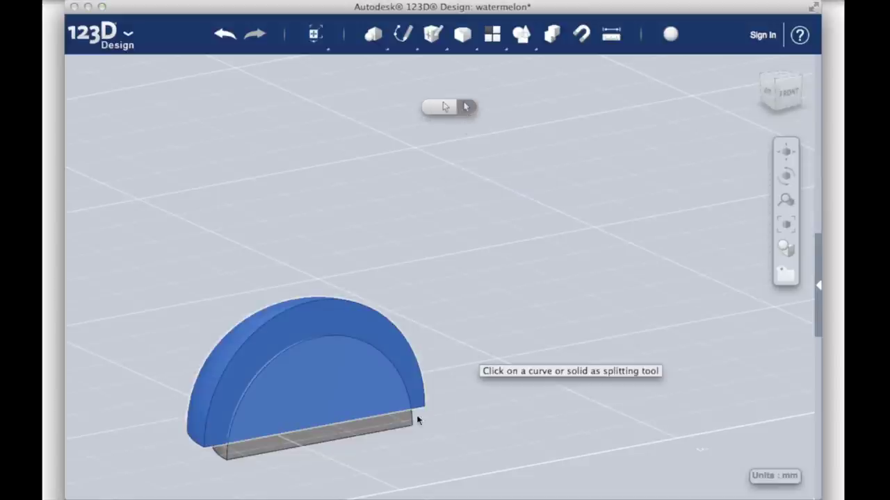
left_click(229, 425)
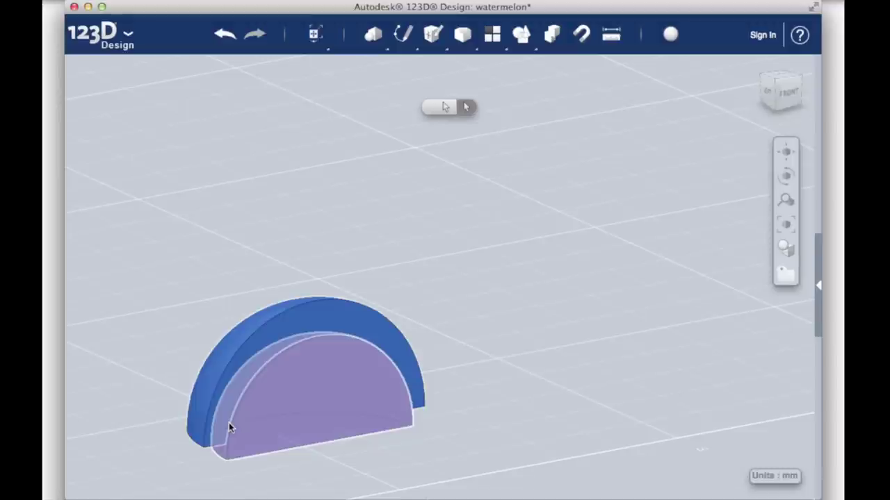
key("Return")
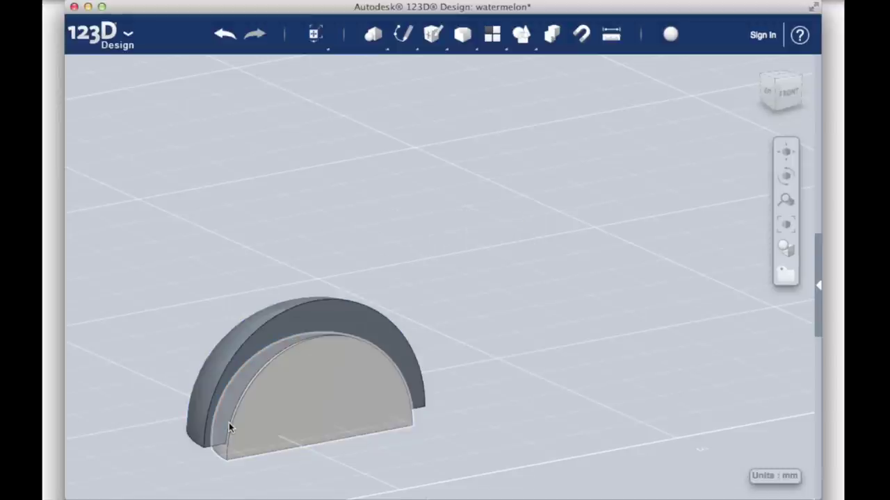
Delete the leftover inner half-disc.
key("Delete")
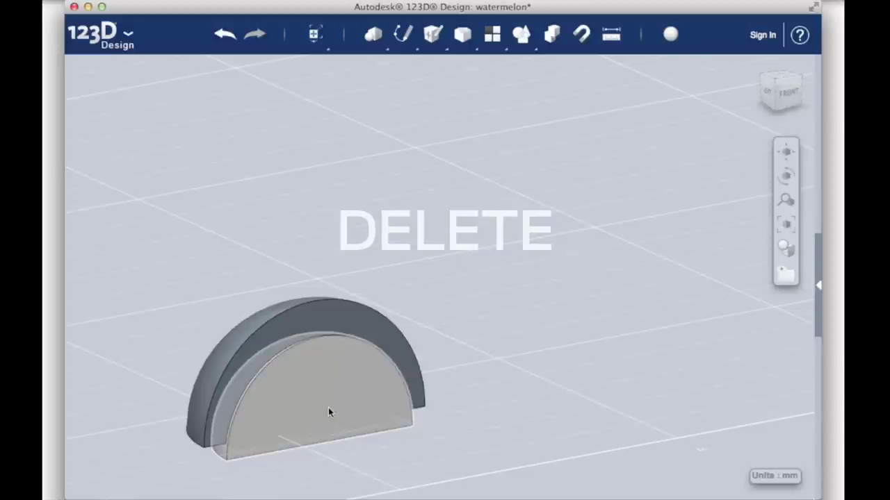
left_click(328, 408)
key("Delete")
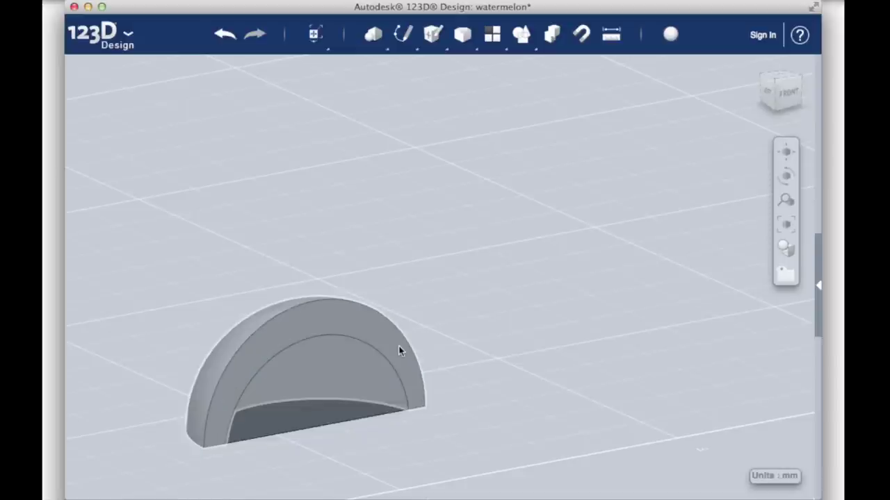
Colour the outer rind solid green with the Material settings.
left_click(669, 34)
left_click_drag(563, 256, 566, 28)
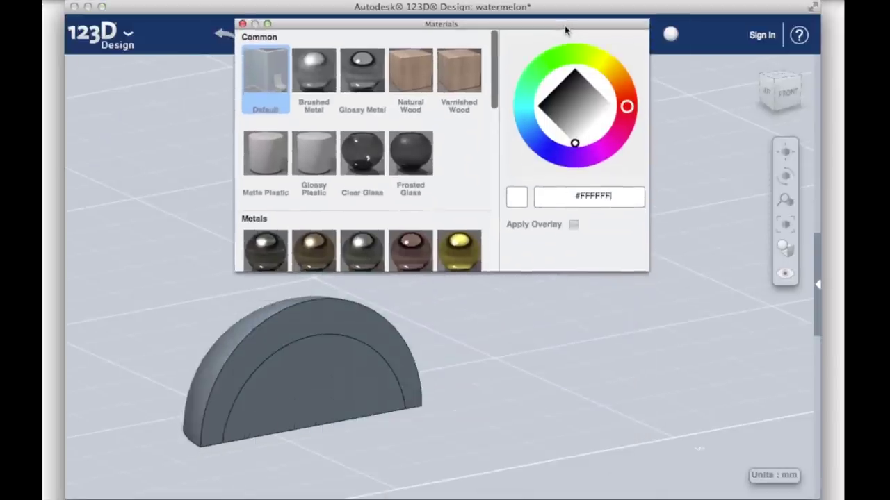
left_click(388, 351)
left_click(594, 104)
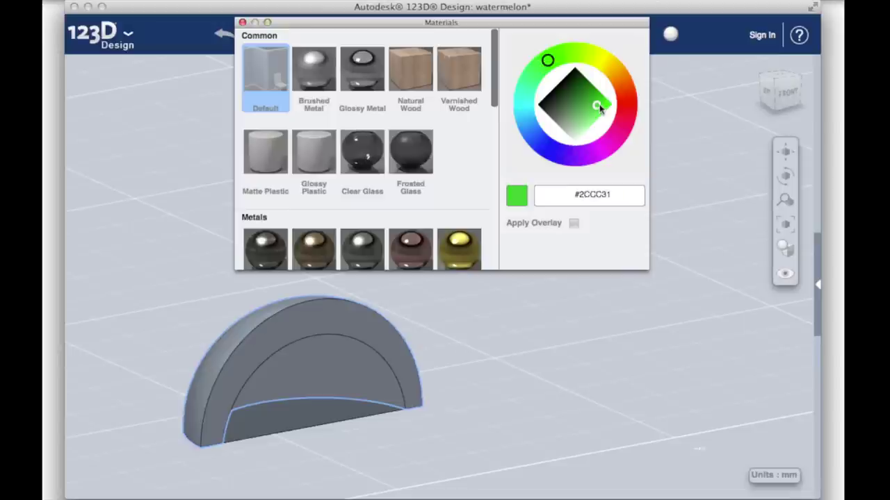
left_click(573, 222)
Colour the inner flesh a bright saturated red and close the colour settings.
left_click(323, 397)
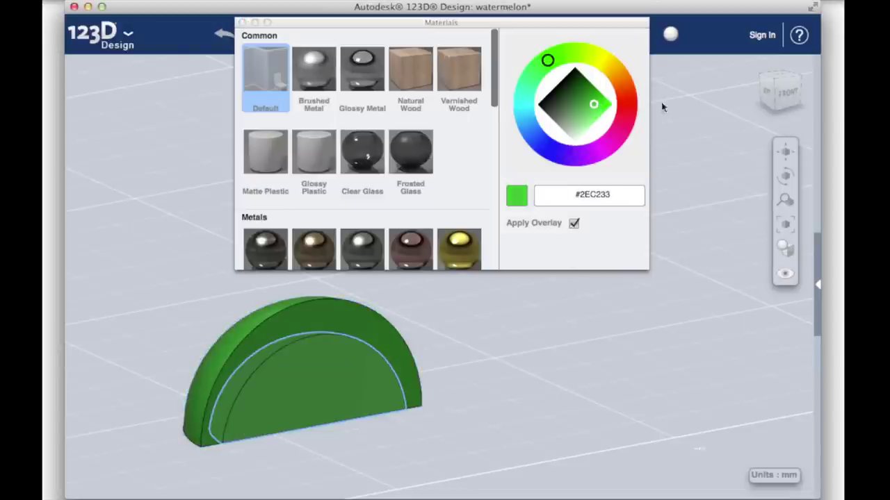
left_click(626, 110)
left_click_drag(594, 104, 612, 109)
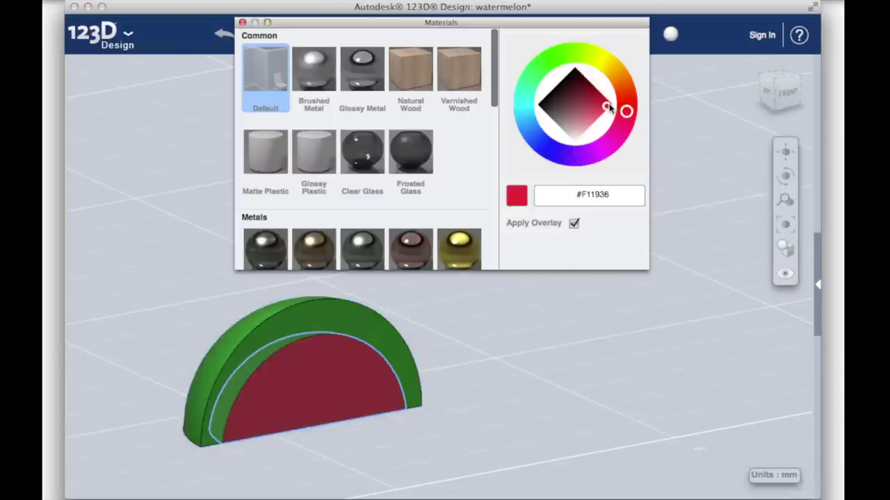
left_click(242, 22)
left_click(449, 207)
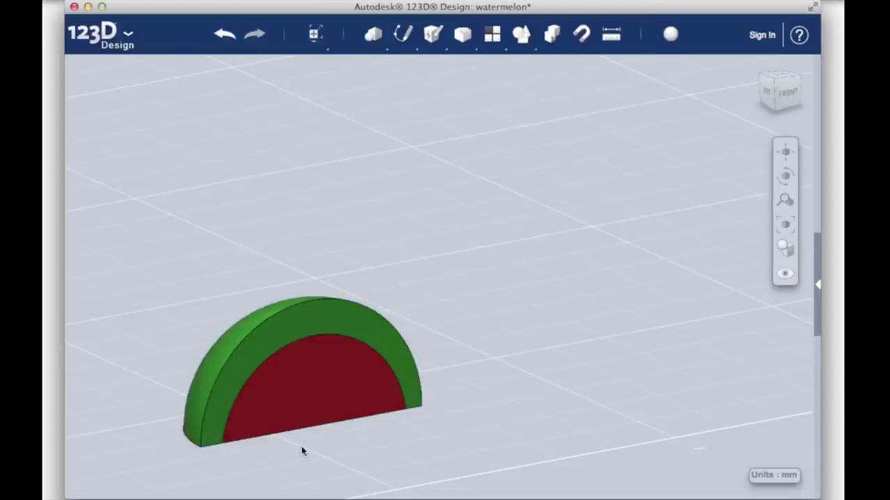
scroll(302, 452, "up", 4)
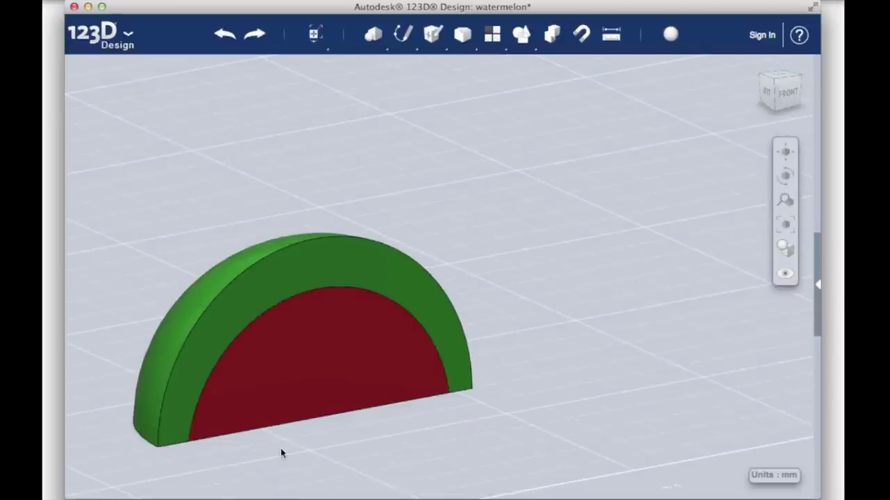
Hide the red flesh and export the green rind alone as 'rind'.
left_click(306, 392)
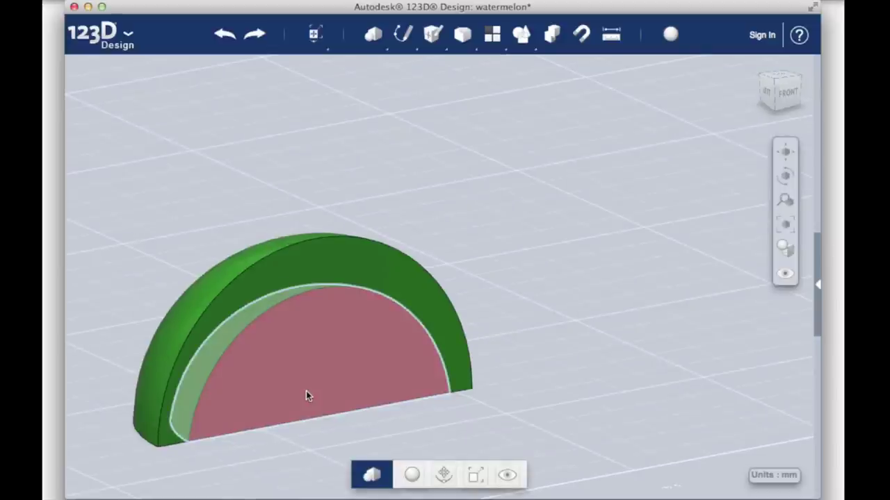
left_click(507, 473)
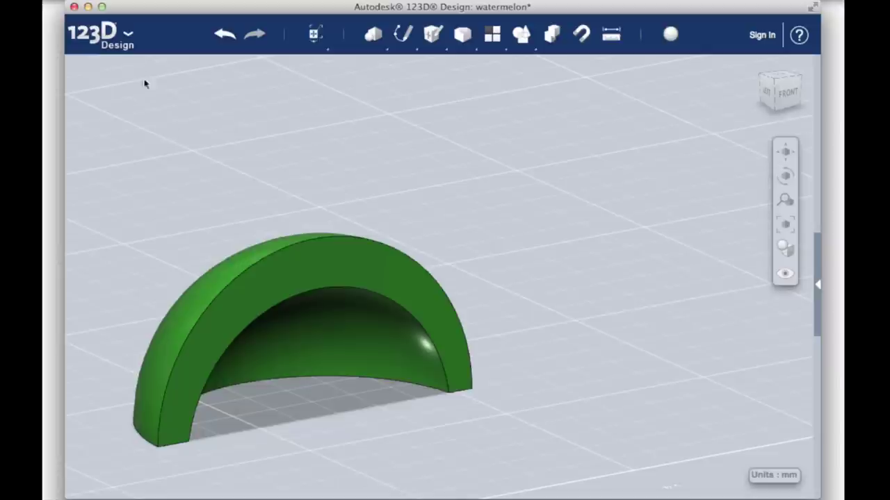
left_click(128, 34)
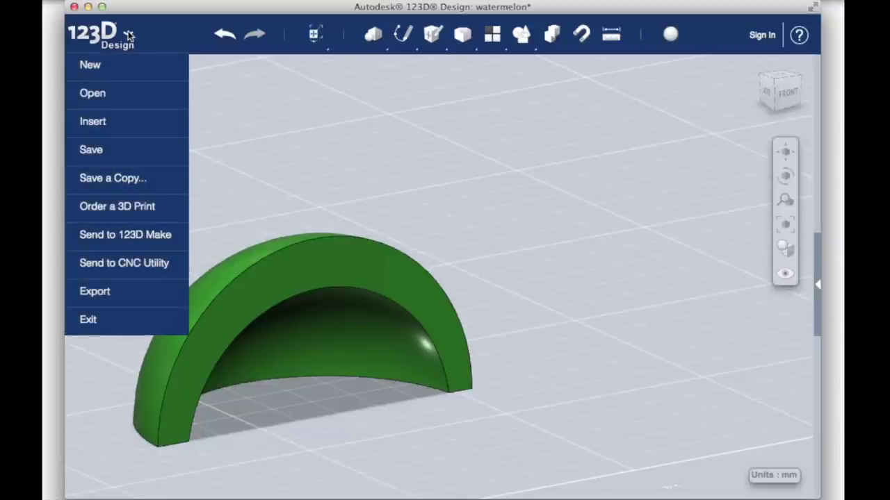
left_click(118, 294)
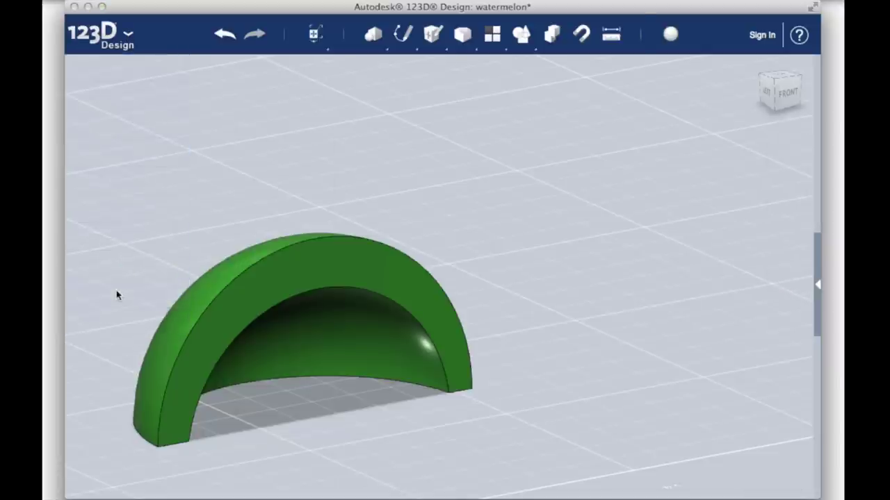
type("ri")
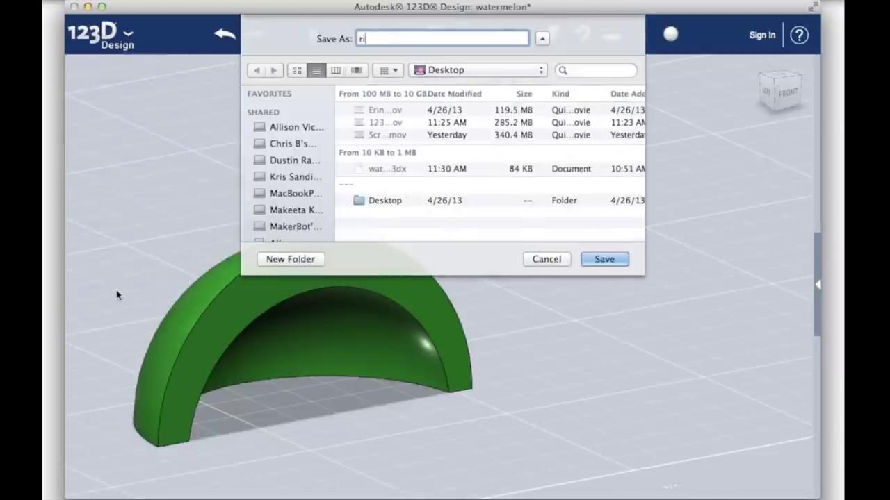
type("nd")
key("Return")
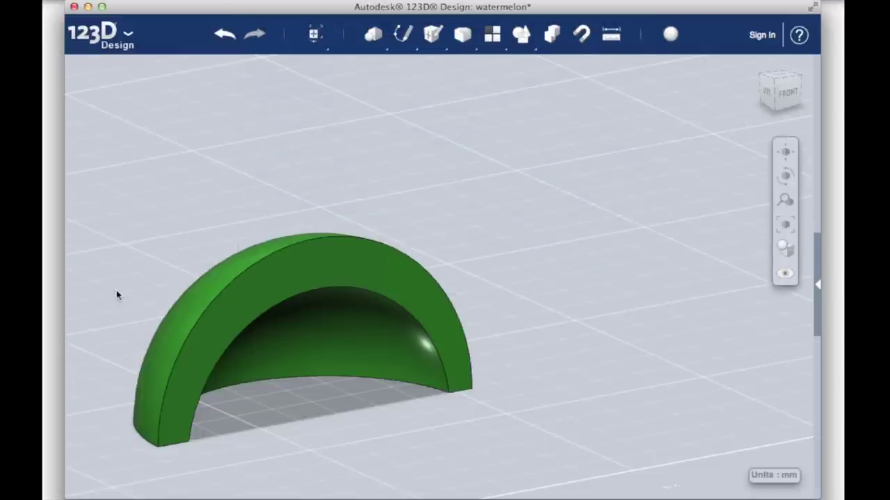
Show all hidden solids again, then hide the green rind.
mouse_move(792, 279)
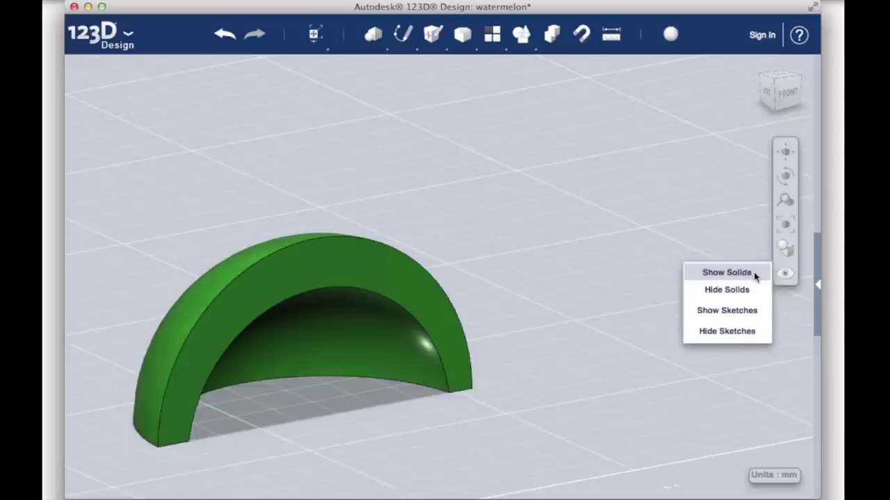
left_click(727, 272)
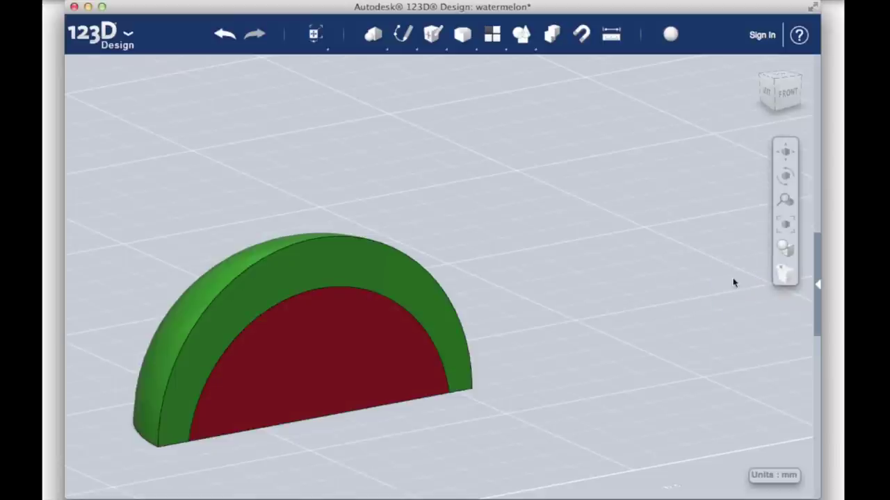
left_click(450, 313)
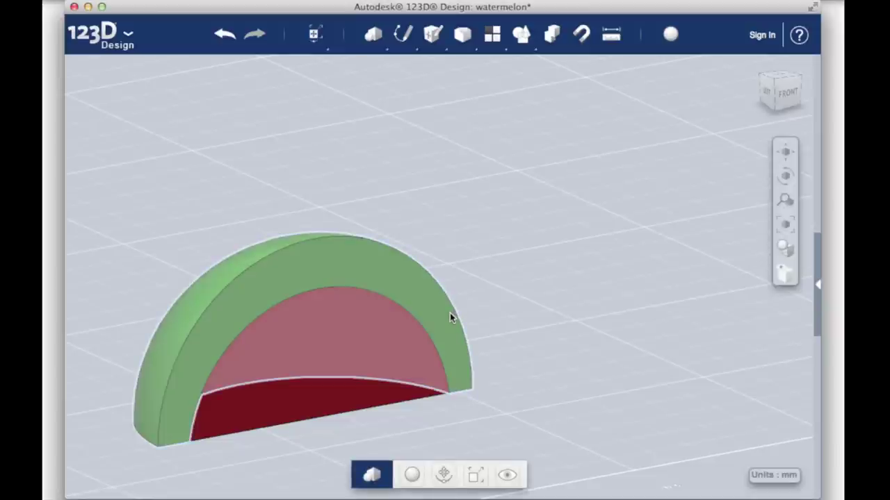
left_click(508, 475)
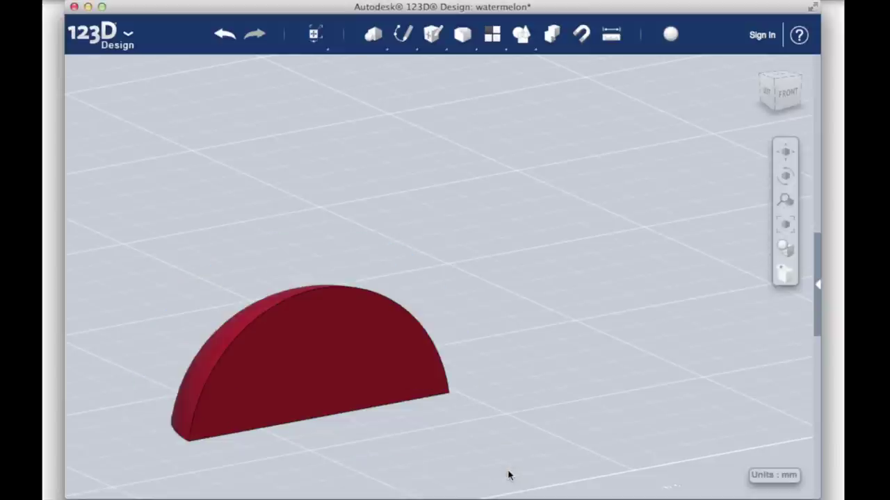
Start exporting the red flesh, entering the file name 'watermelon'.
left_click(122, 35)
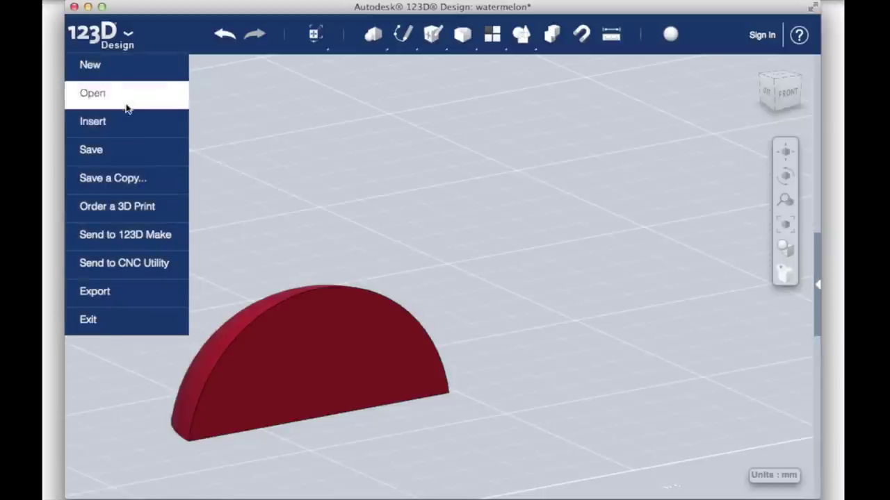
left_click(127, 293)
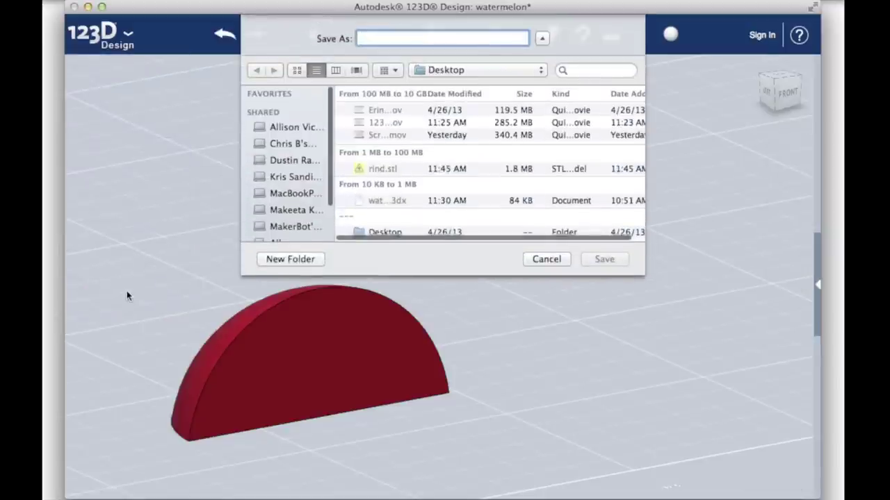
type("watermelon")
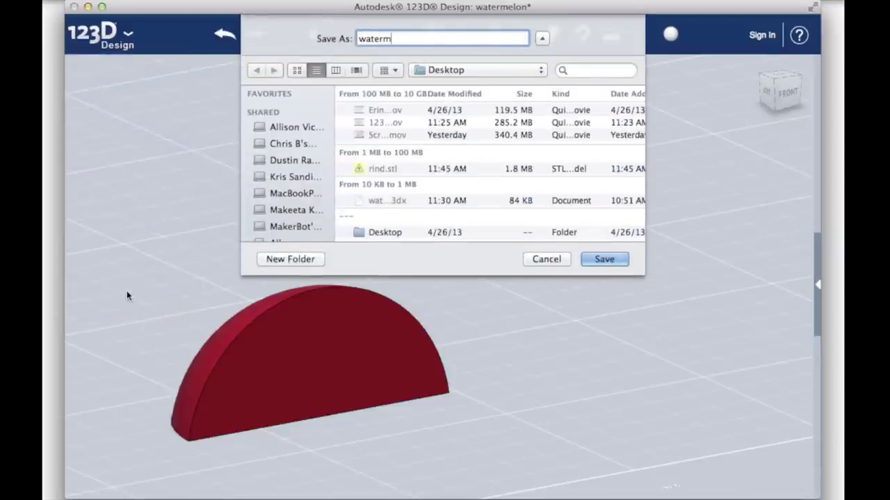